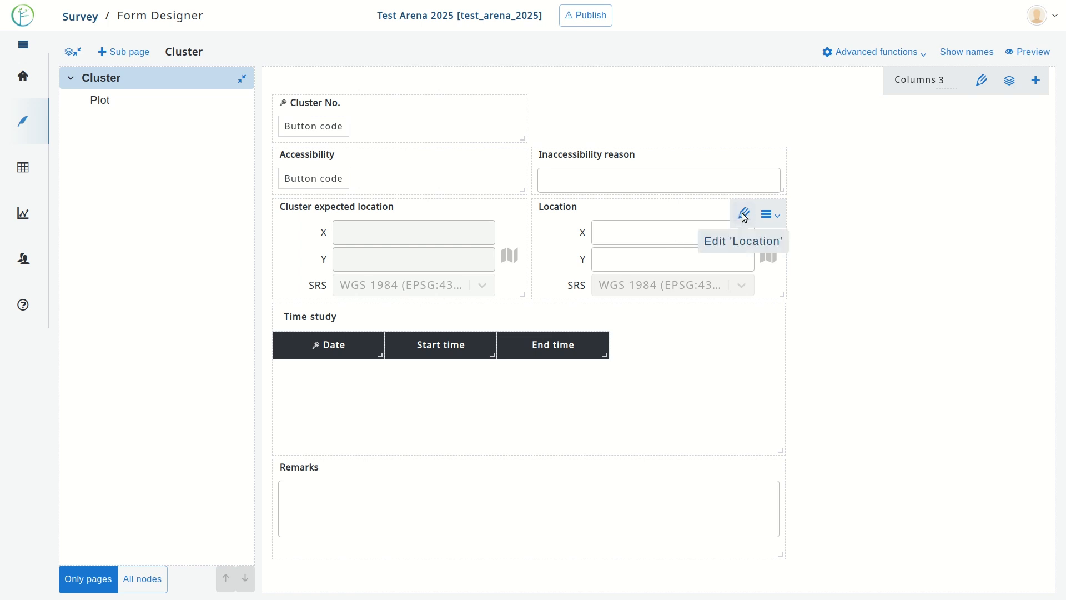
Step: Start a validation rule expression for the cluster's Location attribute using the distance function
left_click(744, 215)
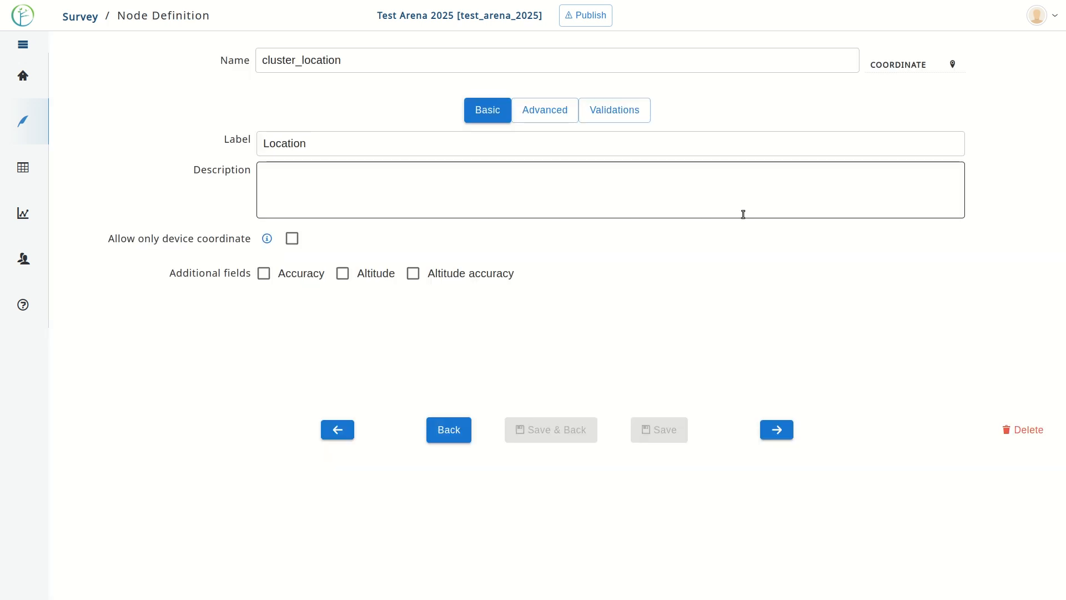
left_click(625, 122)
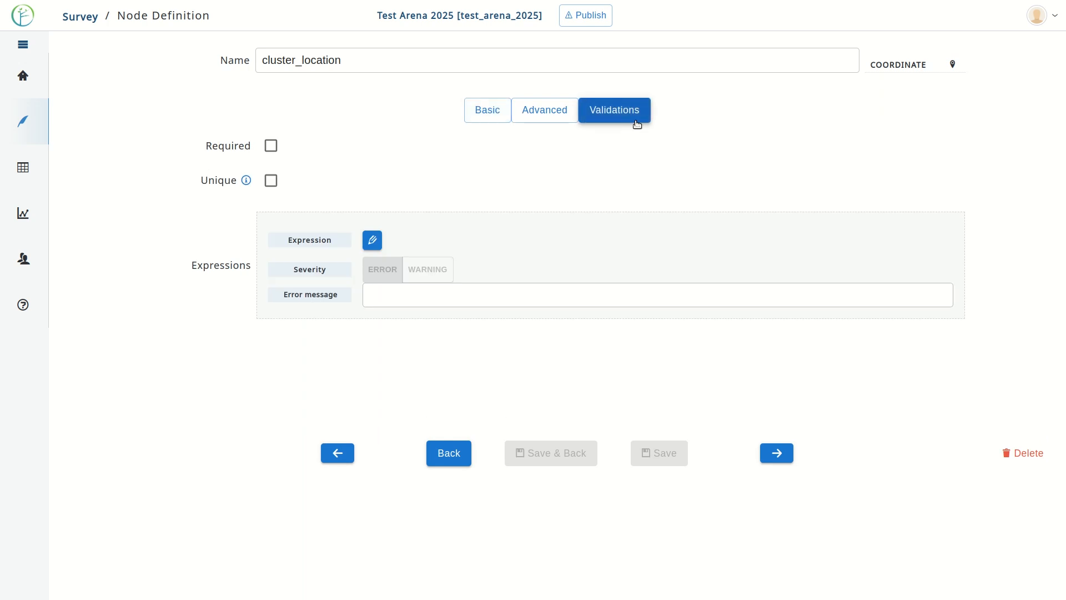
left_click(372, 242)
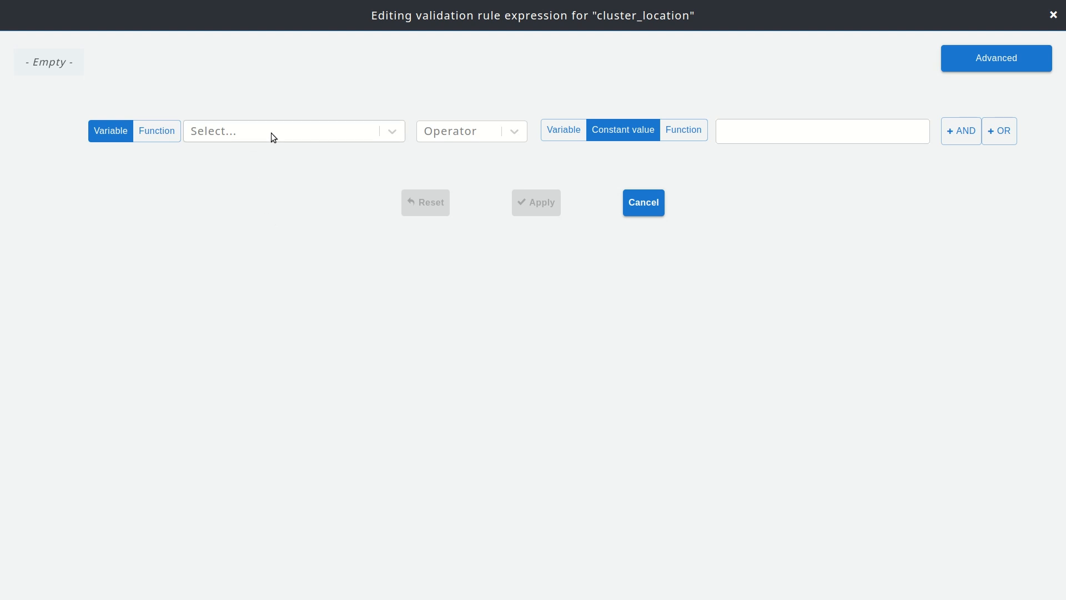
left_click(167, 140)
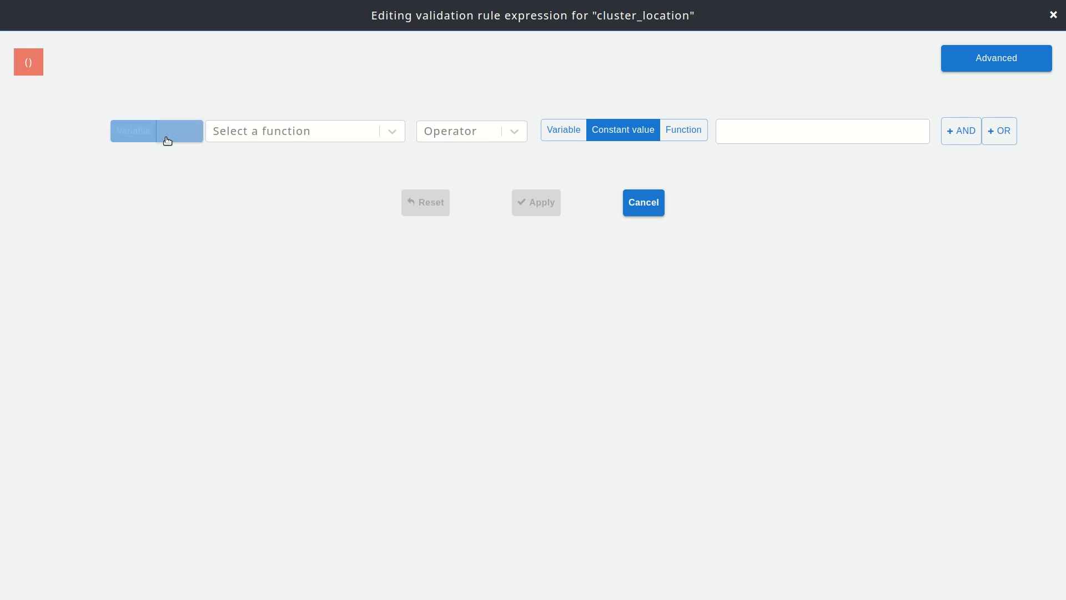
left_click(330, 134)
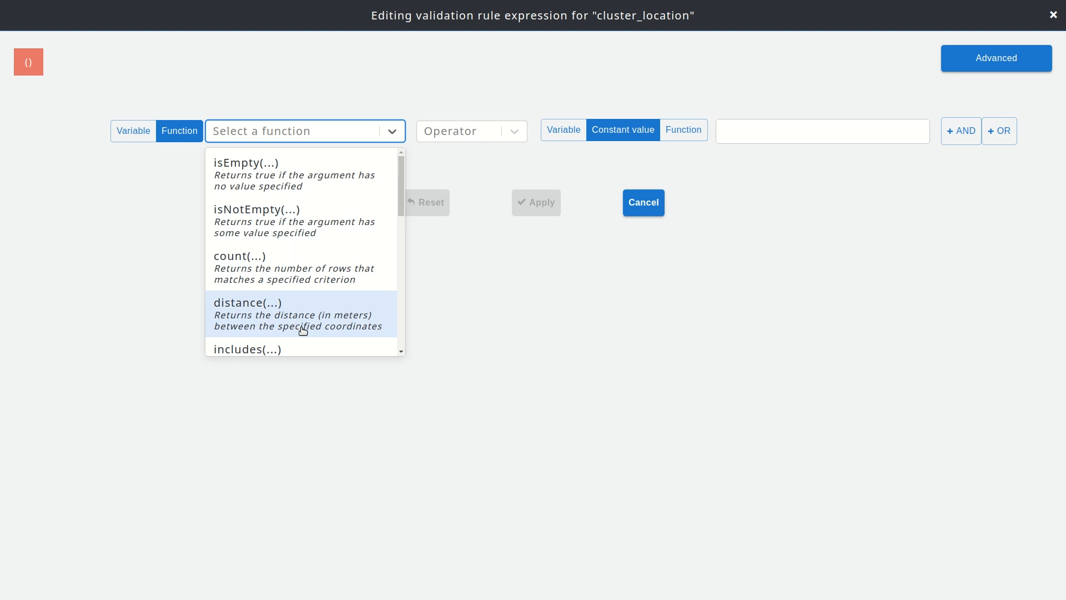
left_click(339, 326)
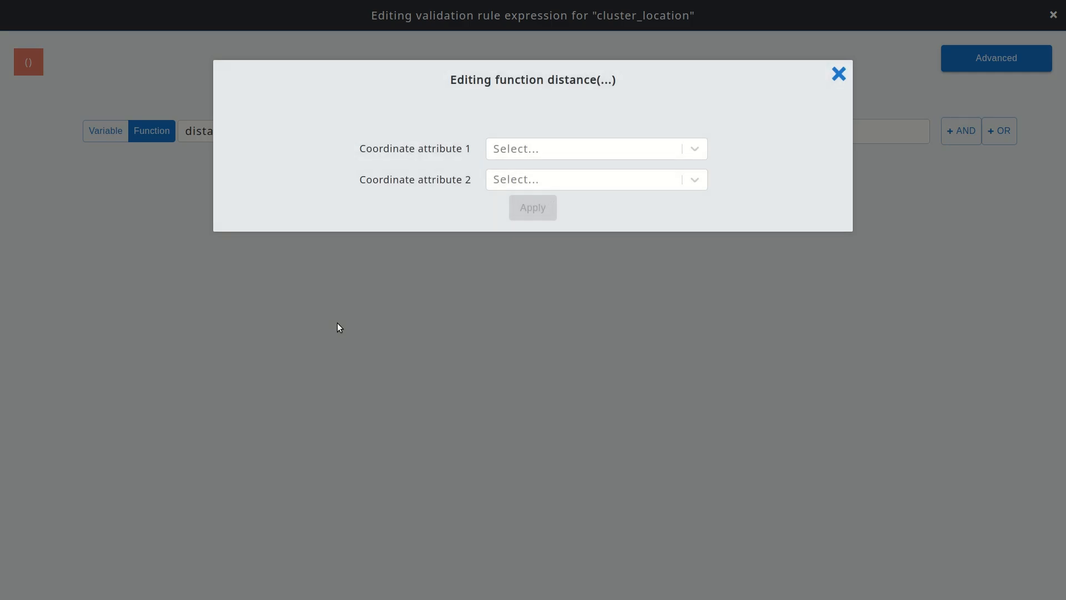
Step: Set the distance function's coordinate attributes to cluster_location and cluster_expected_location
left_click(580, 149)
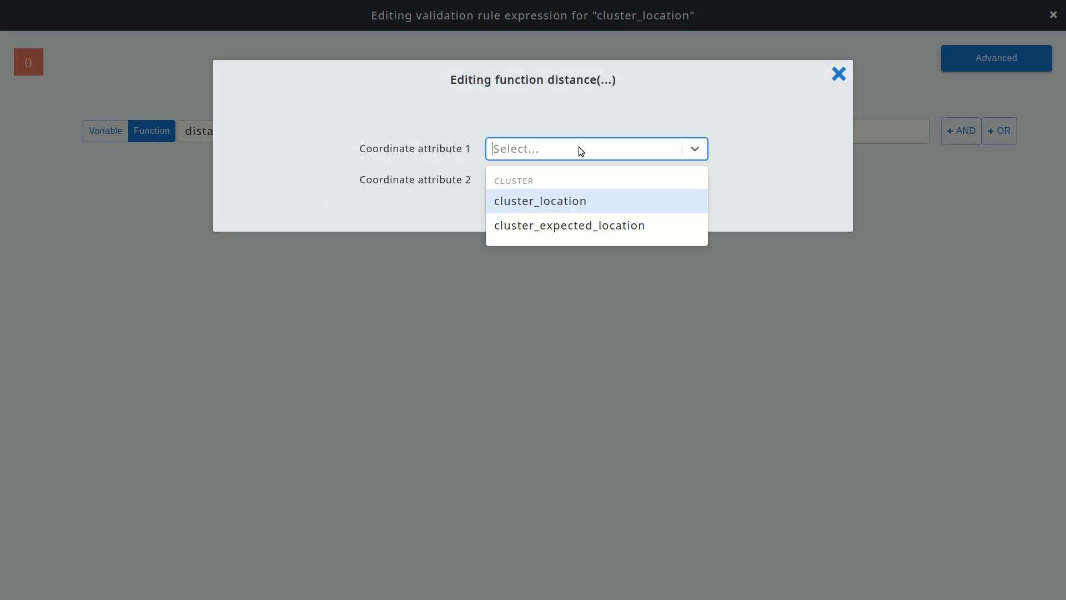
left_click(617, 206)
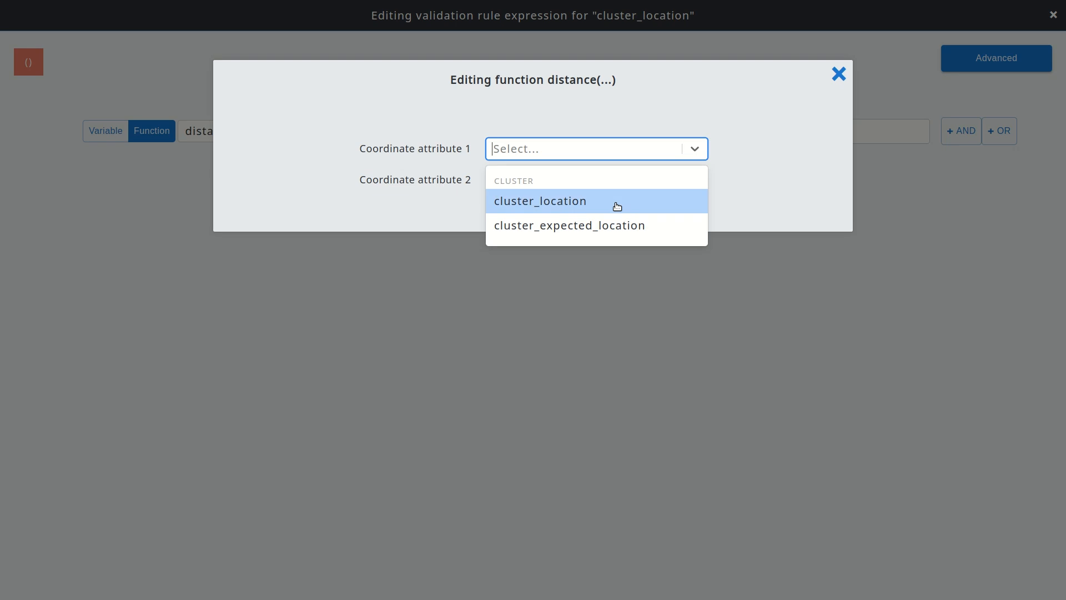
left_click(565, 179)
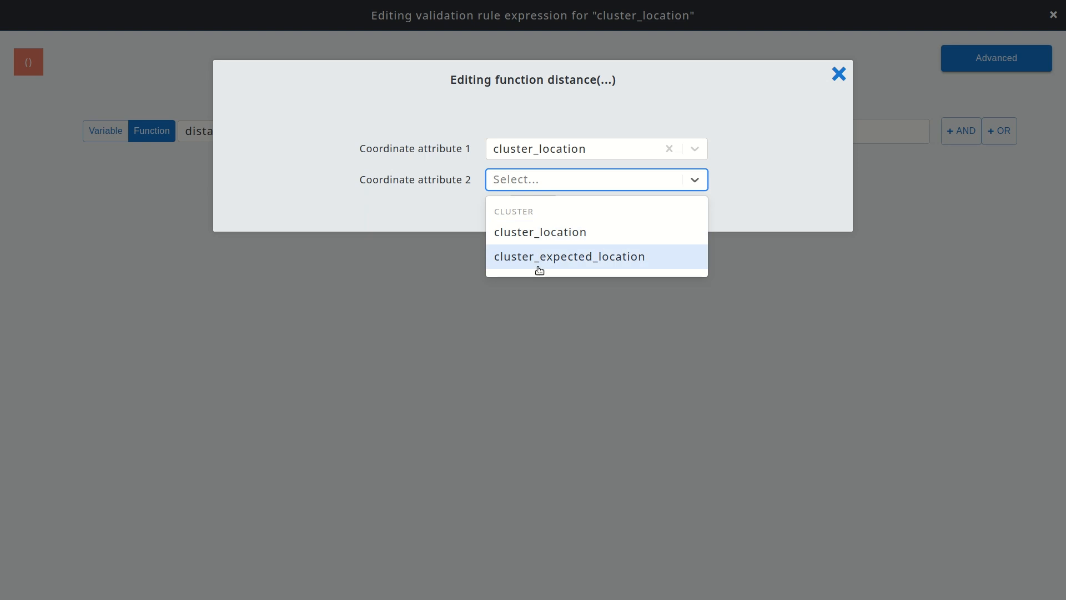
left_click(656, 257)
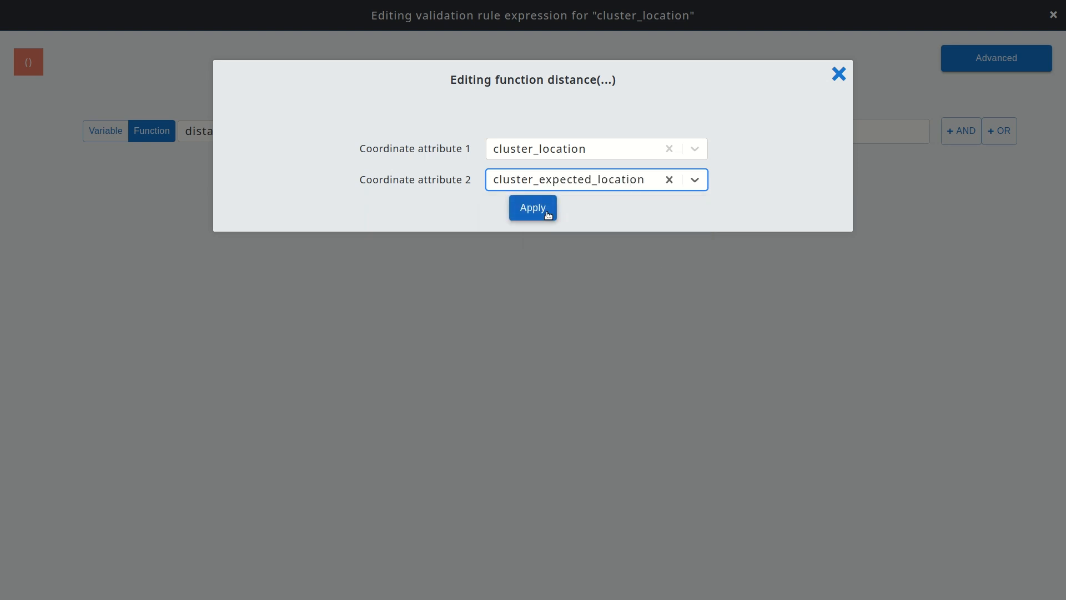
left_click(547, 214)
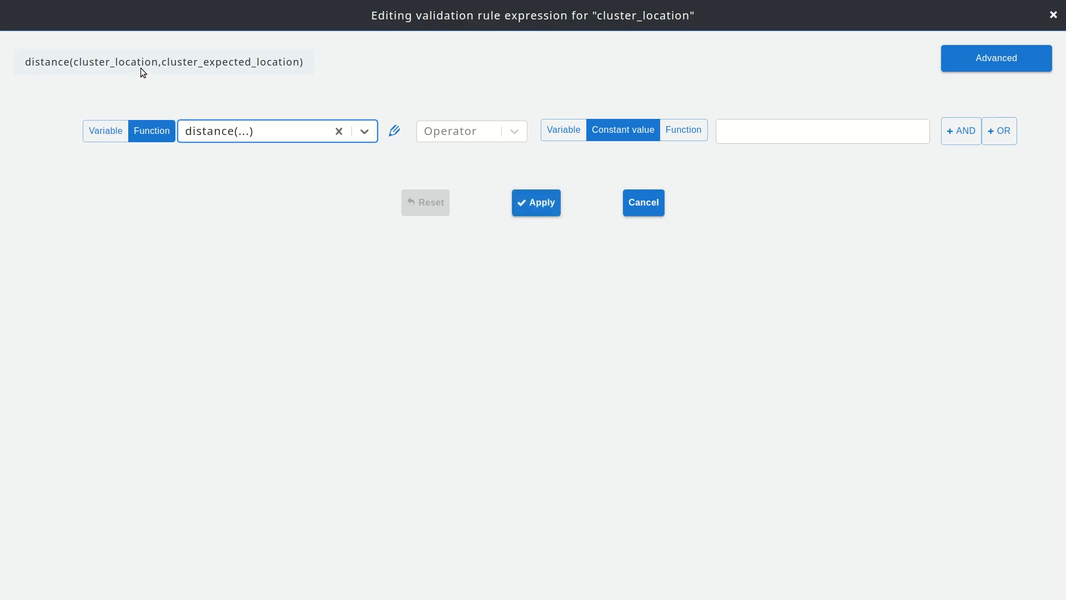
Step: Complete the rule by requiring the distance to be less than (<) the constant 100, and apply the expression
left_click(464, 133)
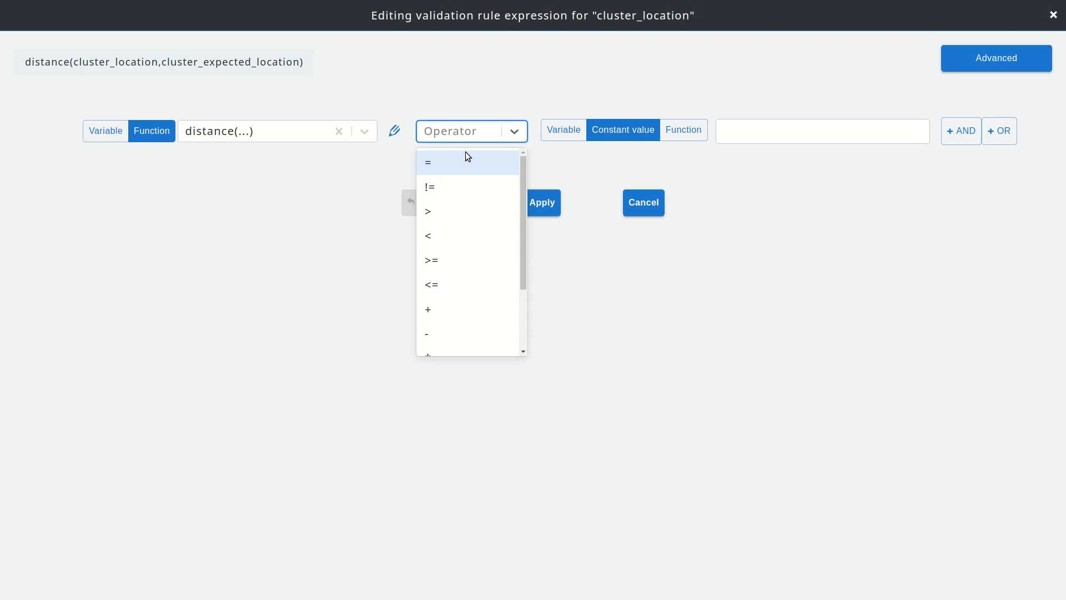
left_click(451, 243)
left_click(803, 133)
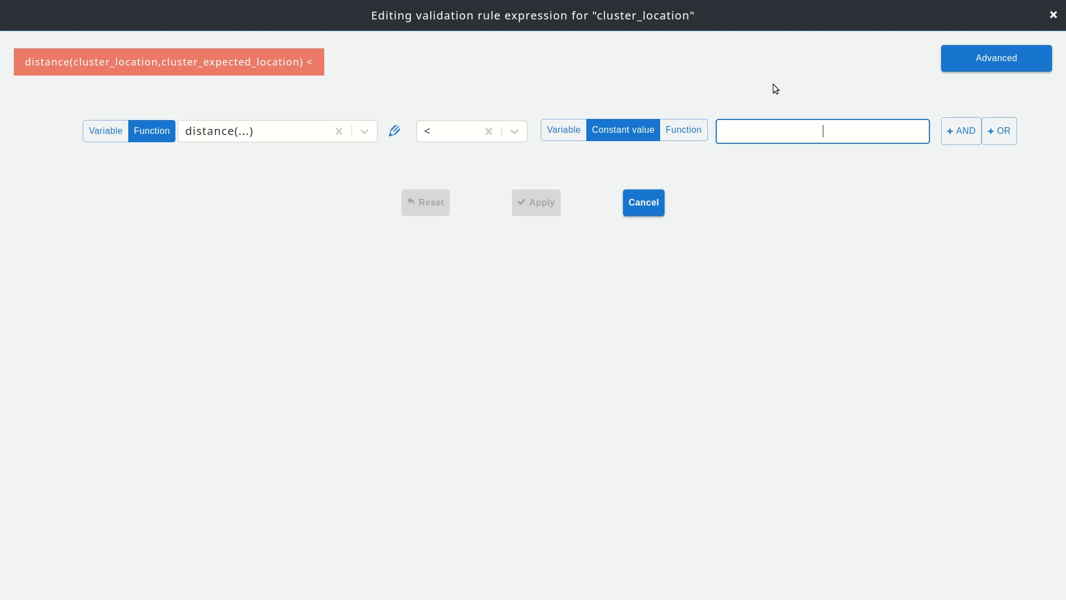
type("100")
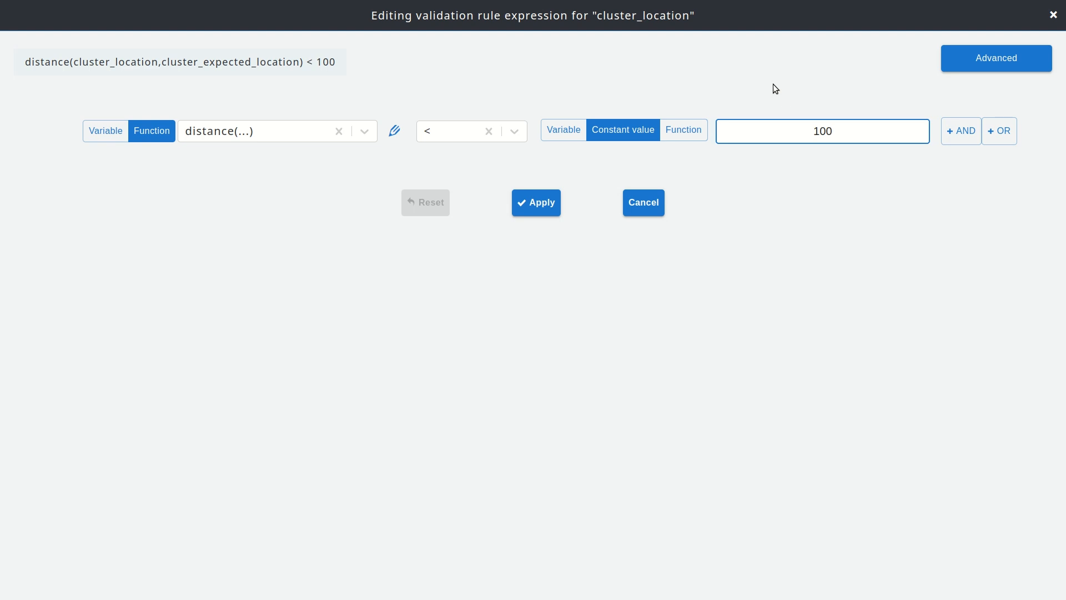
left_click(539, 213)
Step: Set the rule's error message to "Location is too faraway from the expected one"
left_click(450, 334)
left_click(381, 337)
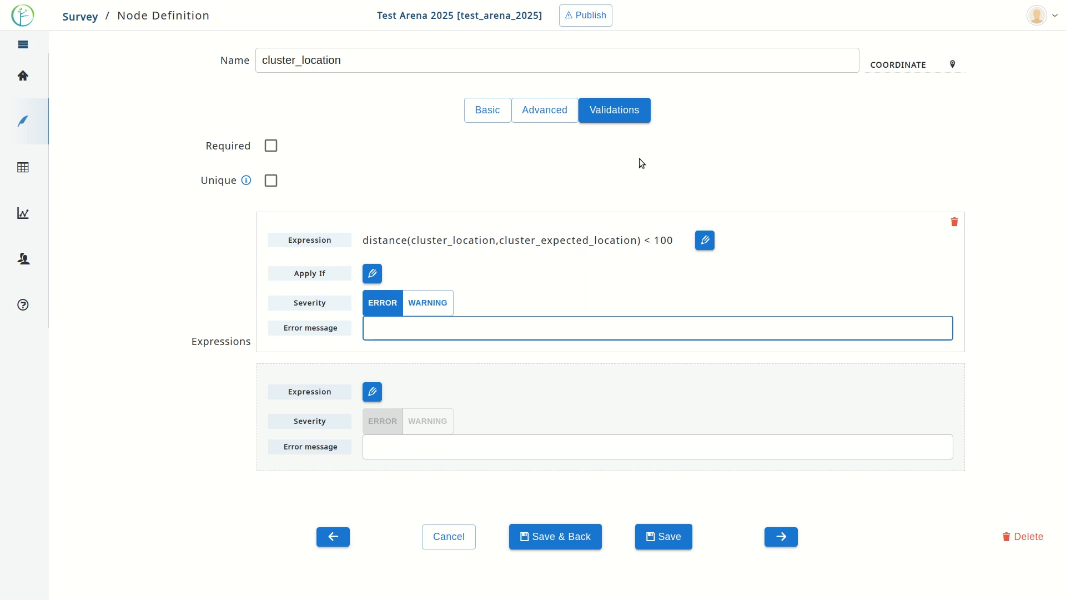
type("Location is ")
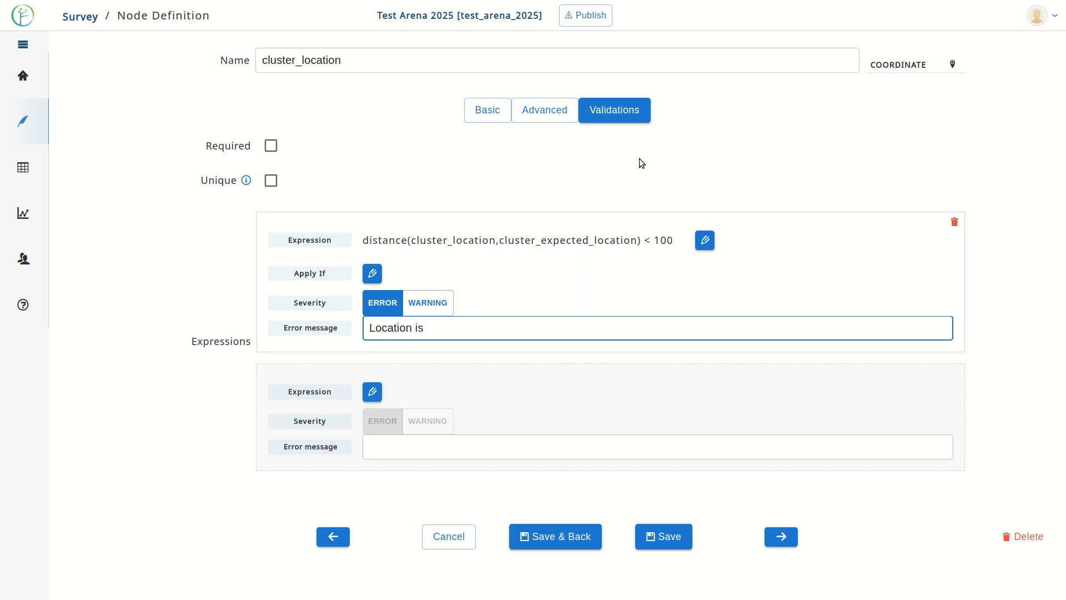
type("too faraway from the expected one")
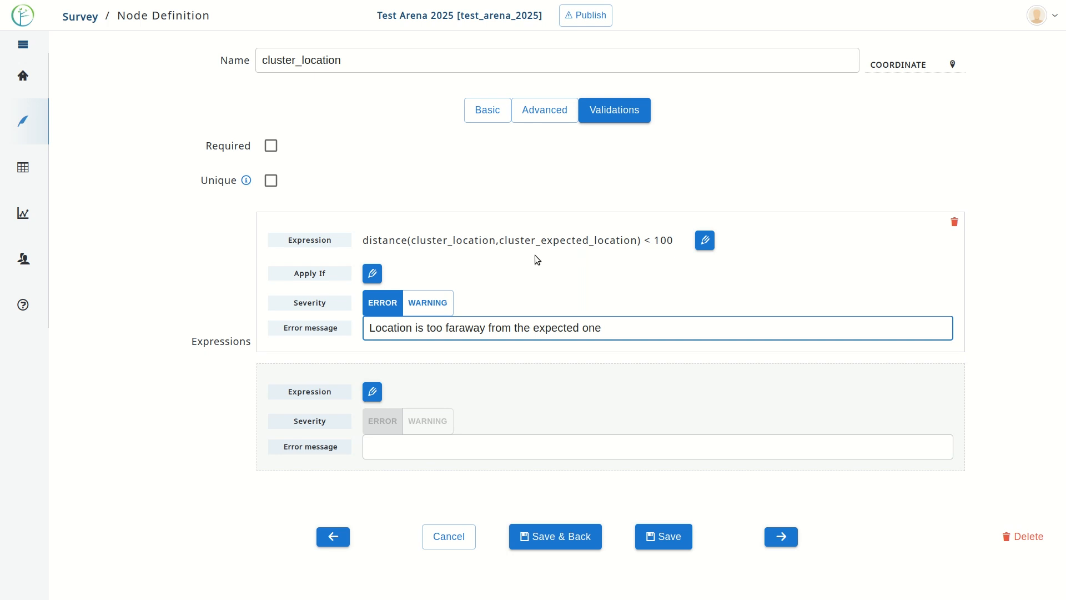
left_click_drag(365, 243, 621, 250)
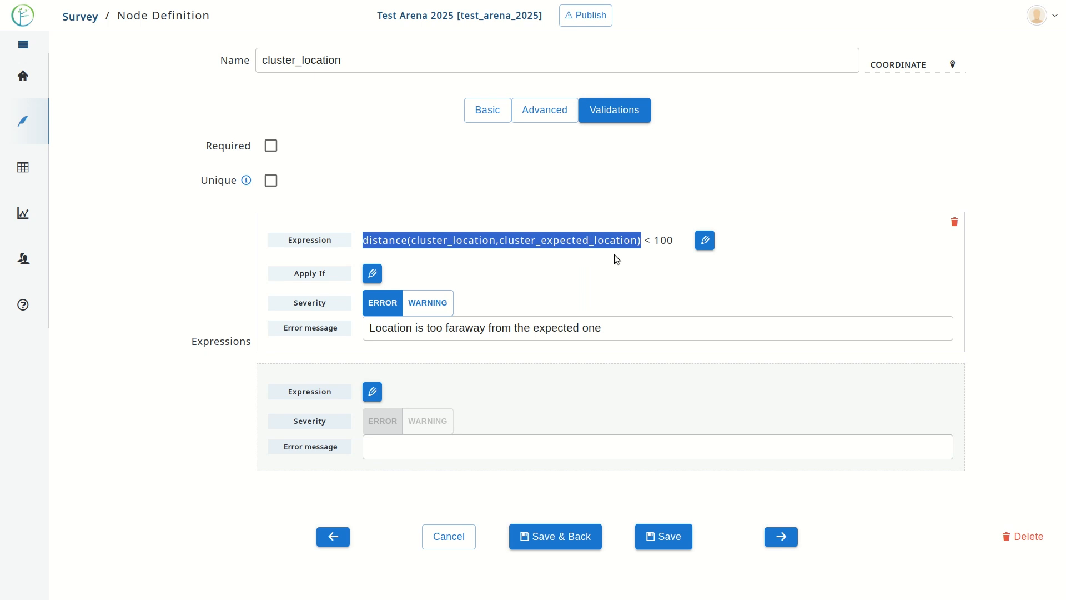
left_click(640, 242)
left_click_drag(642, 243, 361, 243)
left_click(572, 273)
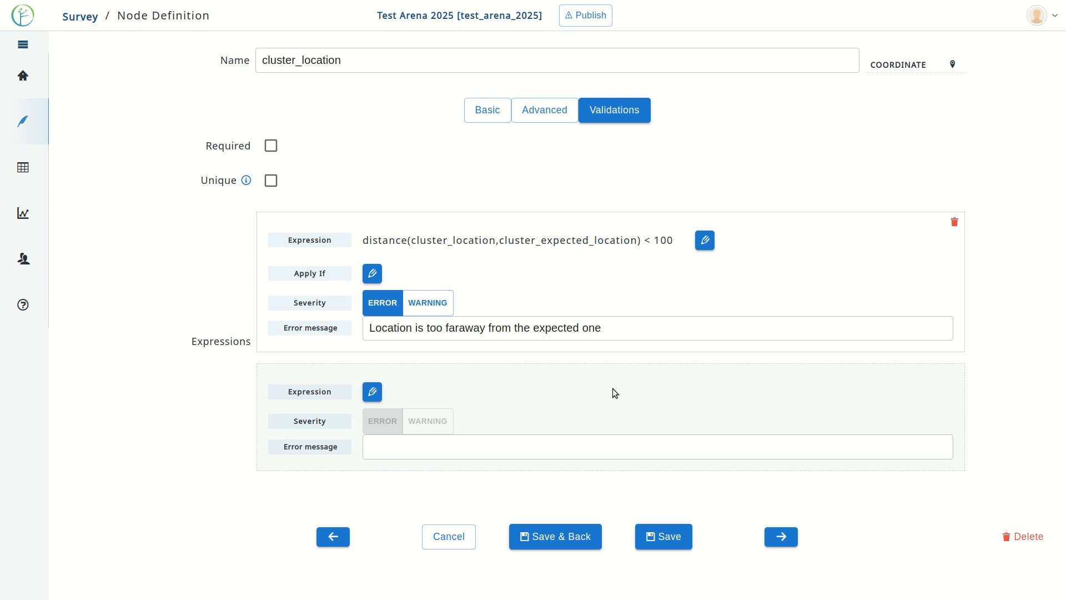
Step: Save the Location definition and preview the Cluster form with Italy as the cluster number
left_click(547, 542)
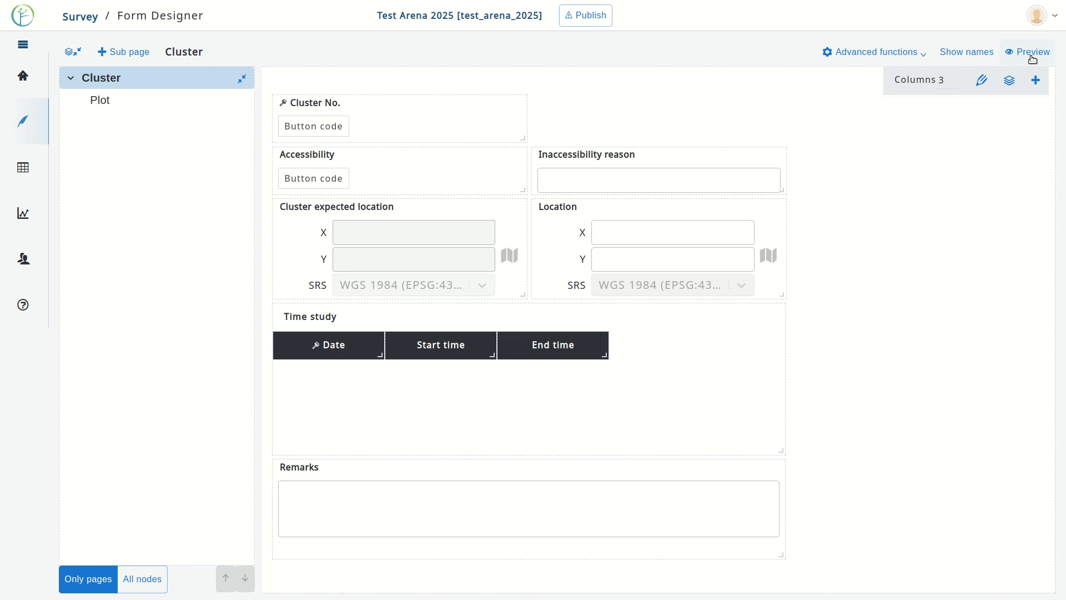
left_click(1033, 53)
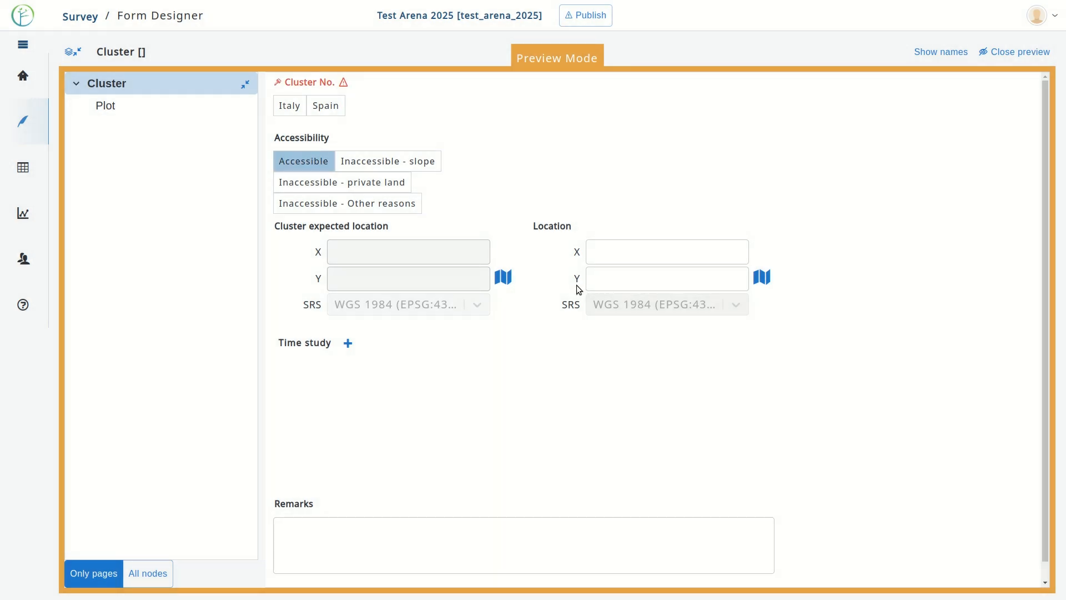
left_click(289, 104)
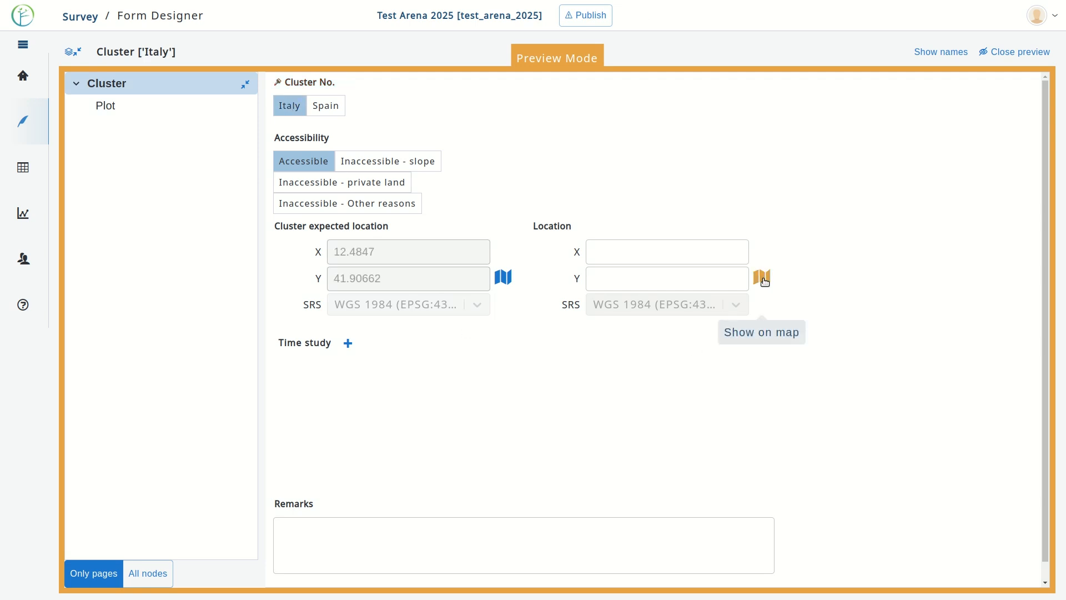
Step: Place the Location marker on the map in northern Italy, at about 45.14330, 10.31864, and save it
left_click(764, 281)
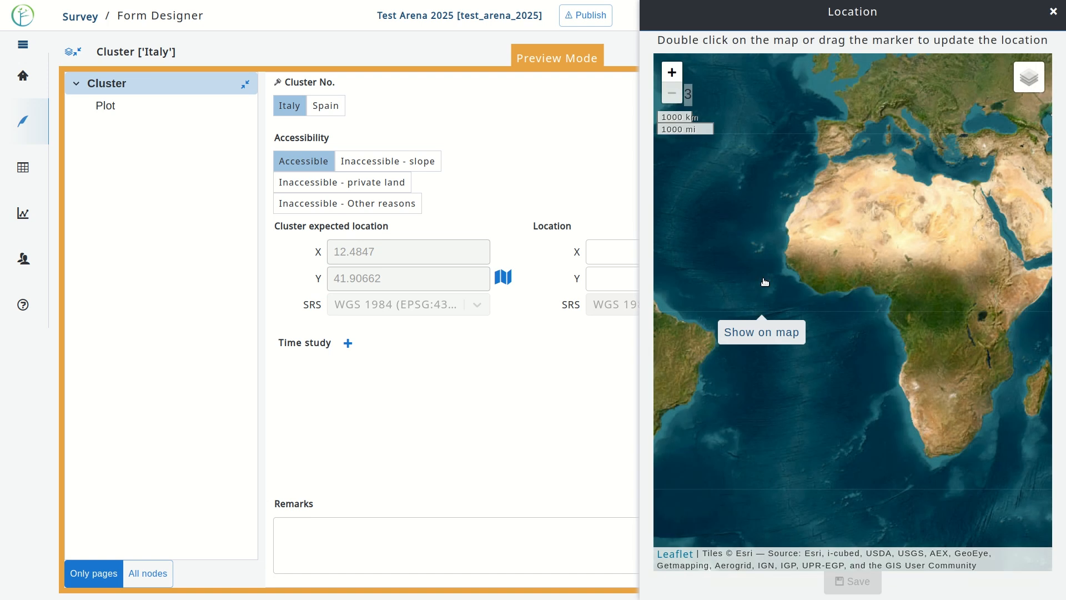
scroll(900, 146, "up", 2)
scroll(901, 145, "up", 4)
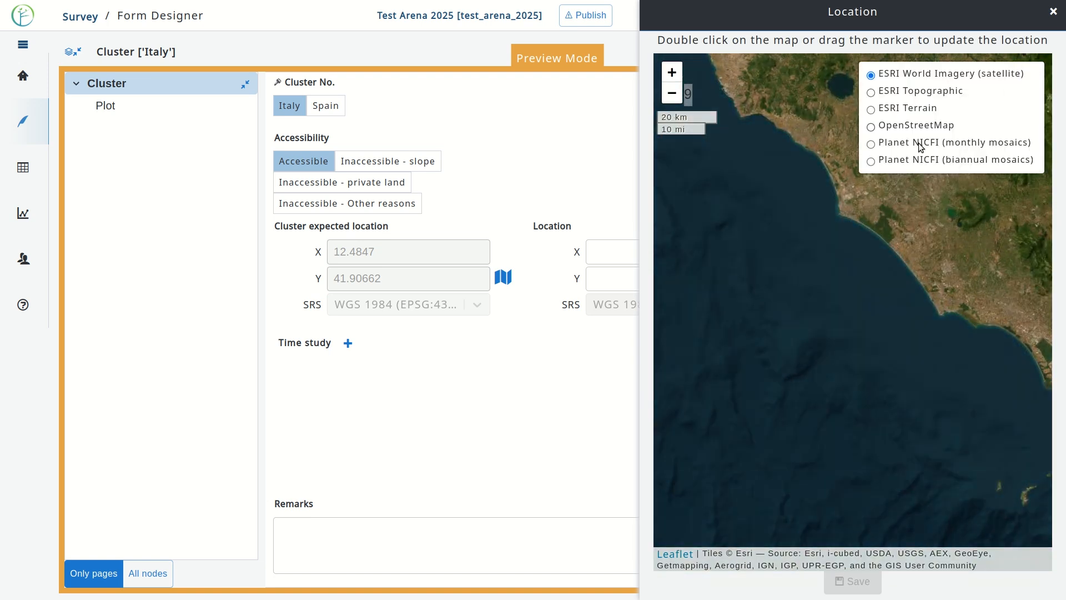
scroll(841, 128, "down", 2)
left_click_drag(919, 137, 912, 435)
mouse_move(778, 139)
left_mouse_down()
mouse_move(823, 221)
mouse_move(881, 247)
left_mouse_up()
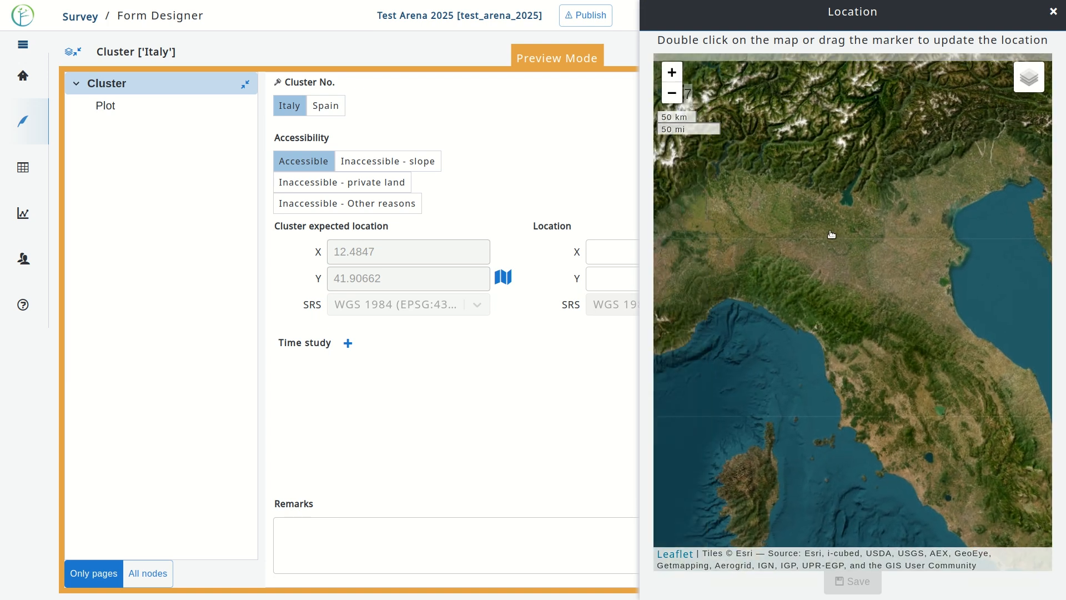
double_click(828, 230)
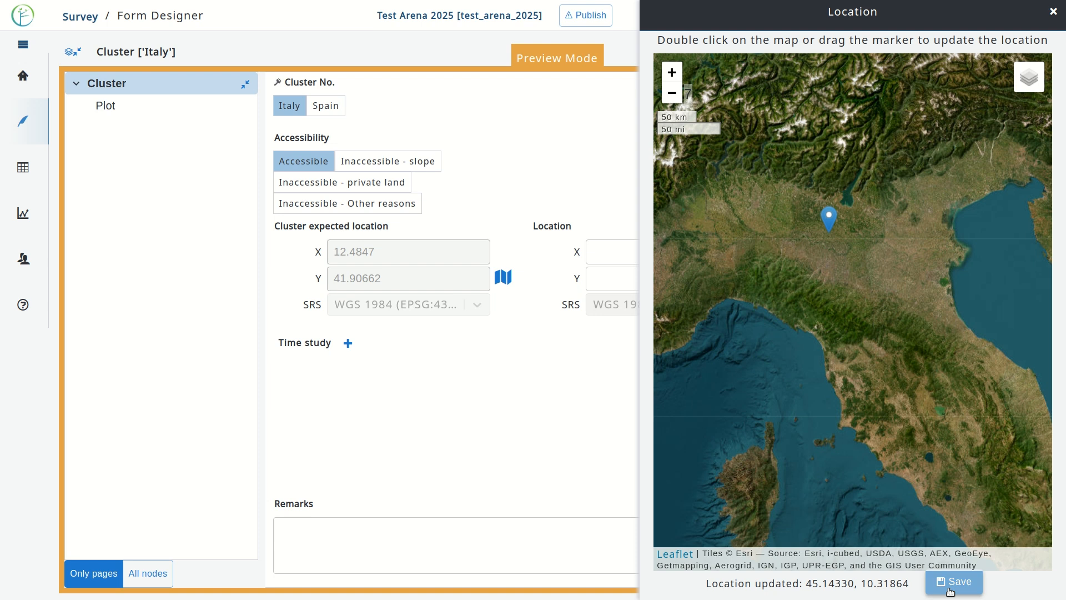
left_click(953, 591)
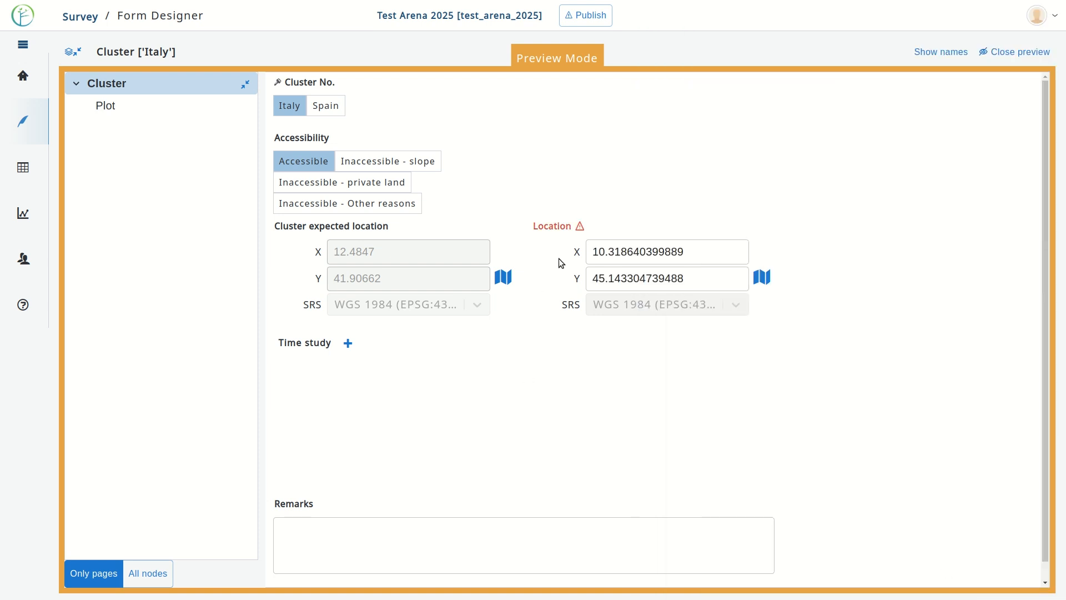
Step: Copy the expected location's coordinates, X 12.4847 and Y 41.90662, into the Location fields
mouse_move(579, 228)
left_click_drag(381, 253, 334, 255)
key("ctrl+c")
double_click(722, 264)
key("ctrl+v")
left_click_drag(381, 282, 335, 289)
key("ctrl+c")
double_click(700, 282)
key("ctrl+v")
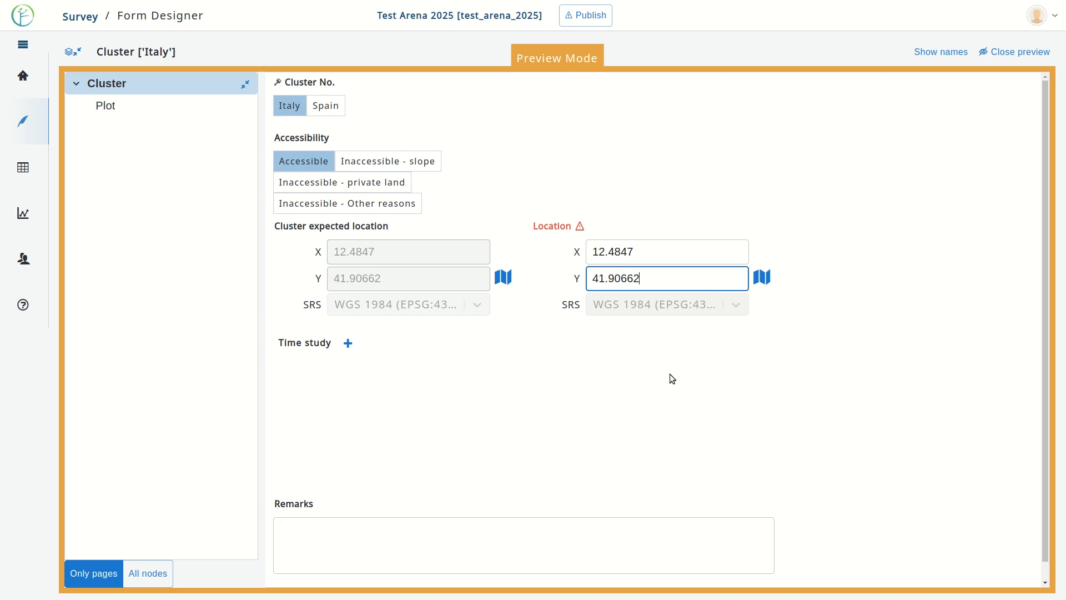
Step: Change the Location's Y coordinate slightly to 41.90672 to test the distance rule
left_click(620, 278)
key("BackSpace")
type("0")
key("Right")
key("Right")
key("BackSpace")
type("7")
key("Left")
type("9")
key("BackSpace")
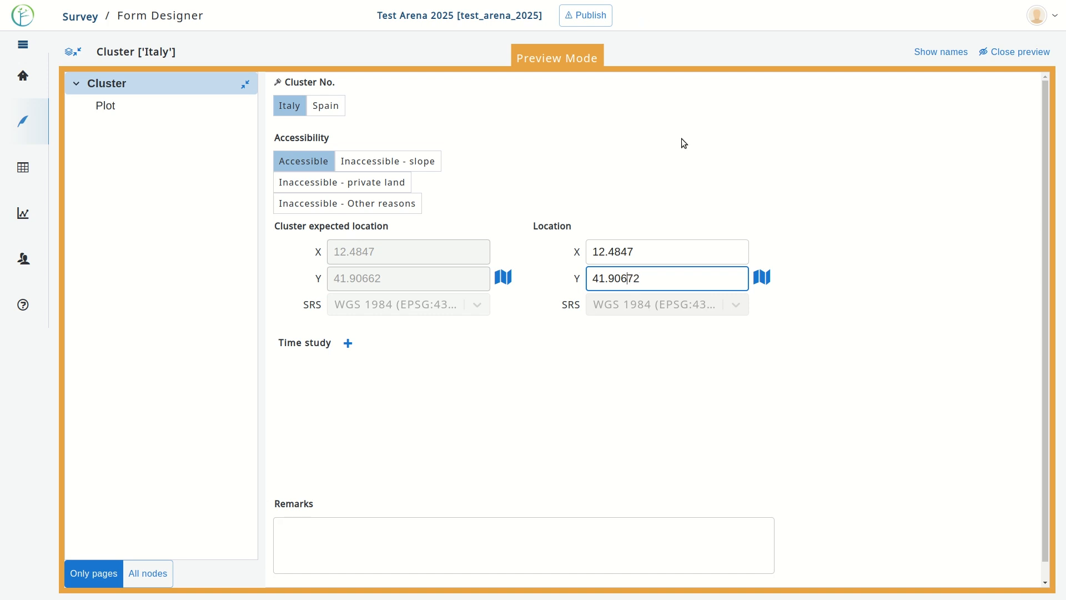